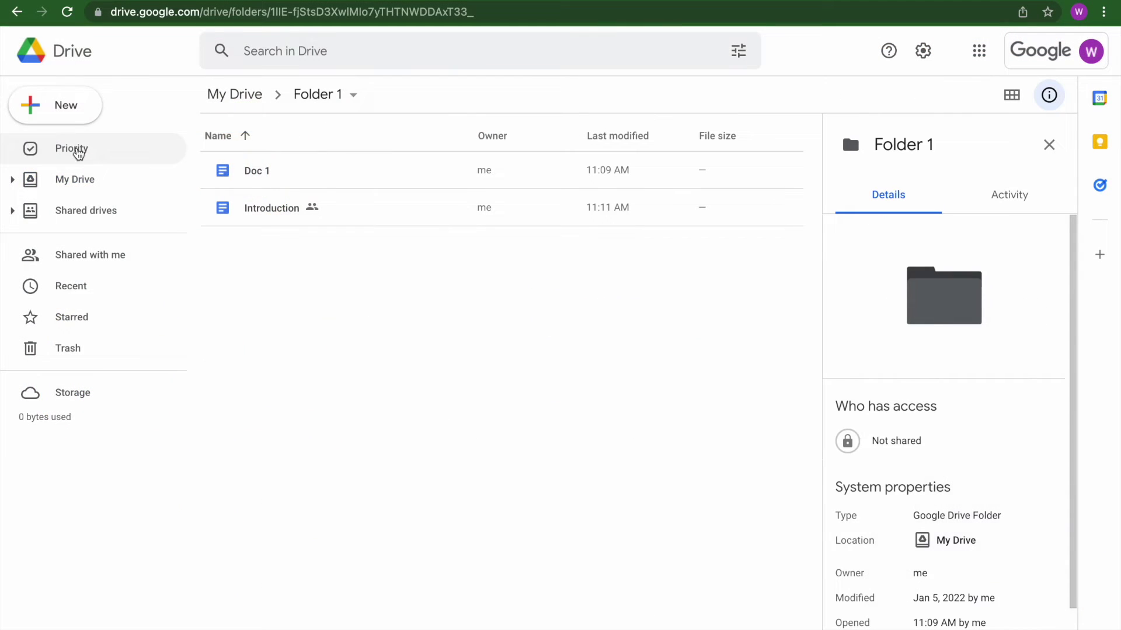
- Create a new blank Google Doc inside Folder 1
{"action": "left_click", "coordinate": [91, 222]}
- Title the doc 'Important SOW', add Heading 1 'Introduction', then the customer greeting sentence
{"action": "left_click", "coordinate": [69, 43]}
{"action": "type", "text": "Important SOW"}
{"action": "key", "text": "Return"}
{"action": "left_click", "coordinate": [224, 91]}
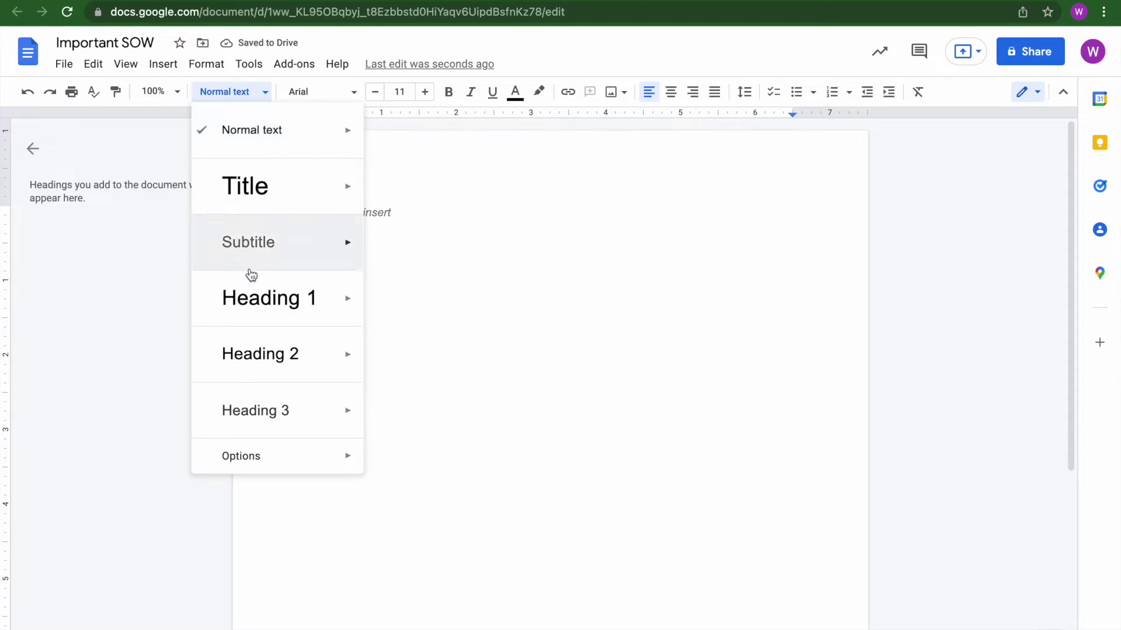
{"action": "left_click", "coordinate": [250, 298]}
{"action": "type", "text": "Introduction"}
{"action": "key", "text": "Return"}
{"action": "type", "text": "Dear customer, we hereby "}
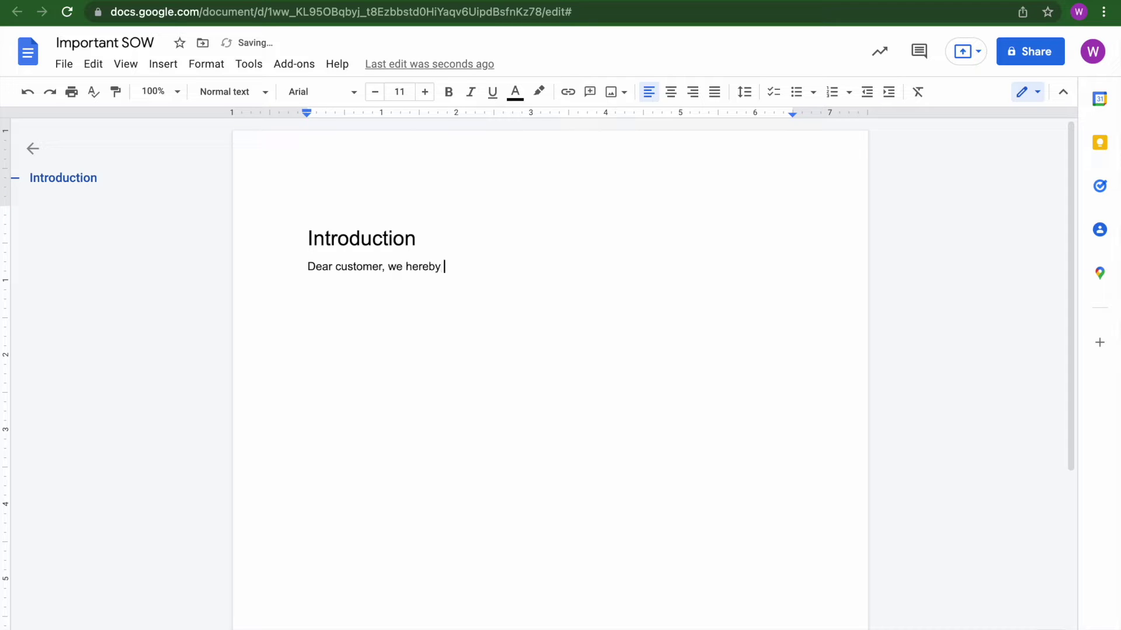
{"action": "type", "text": "send"}
{"action": "key", "text": "Tab"}
{"action": "key", "text": "Return"}
{"action": "key", "text": "Return"}
{"action": "type", "text": "@ta"}
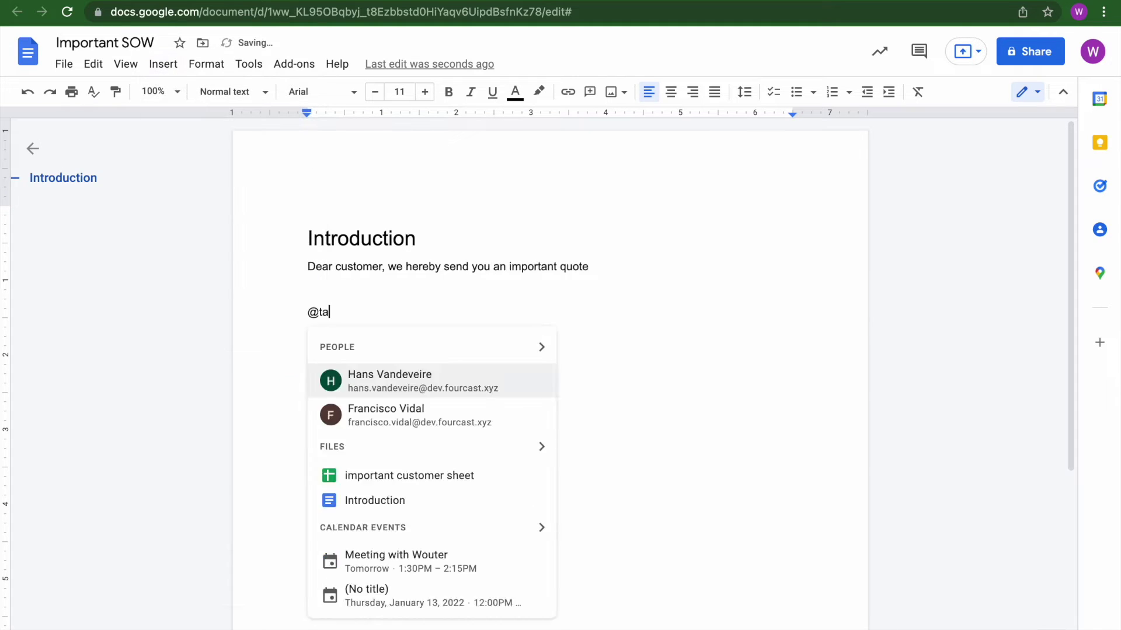
{"action": "type", "text": "ble"}
- Insert a 6x5 table and fill its top row with 20s and a 30
{"action": "left_click", "coordinate": [355, 377]}
{"action": "left_click", "coordinate": [396, 398]}
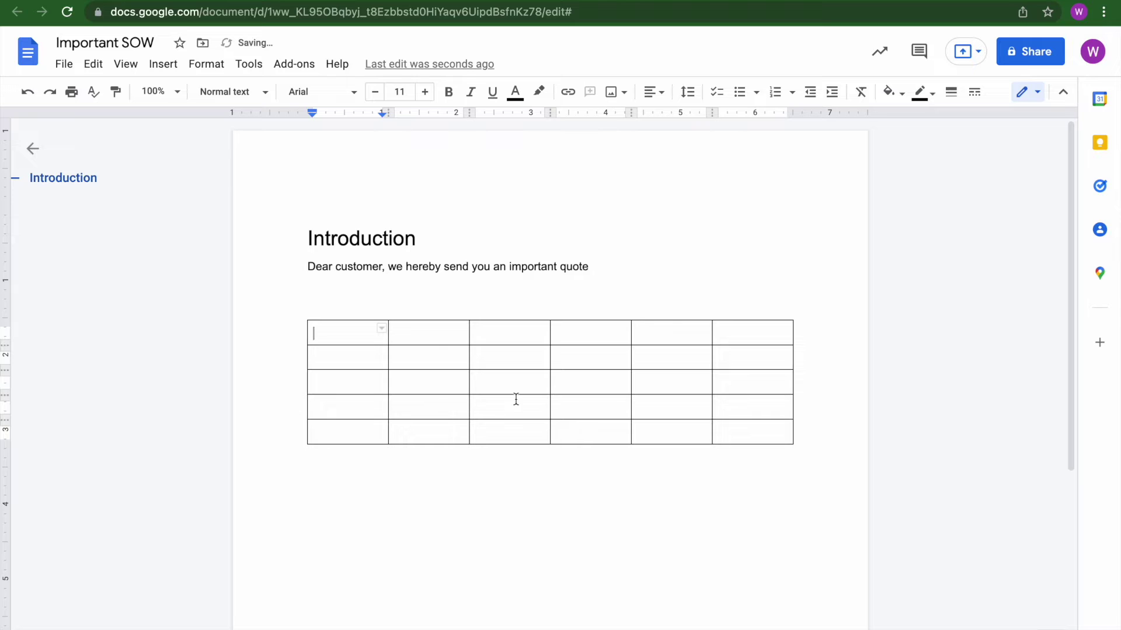
{"action": "type", "text": "20"}
{"action": "key", "text": "Tab"}
{"action": "type", "text": "20"}
{"action": "key", "text": "Tab"}
{"action": "type", "text": "20"}
{"action": "key", "text": "Tab"}
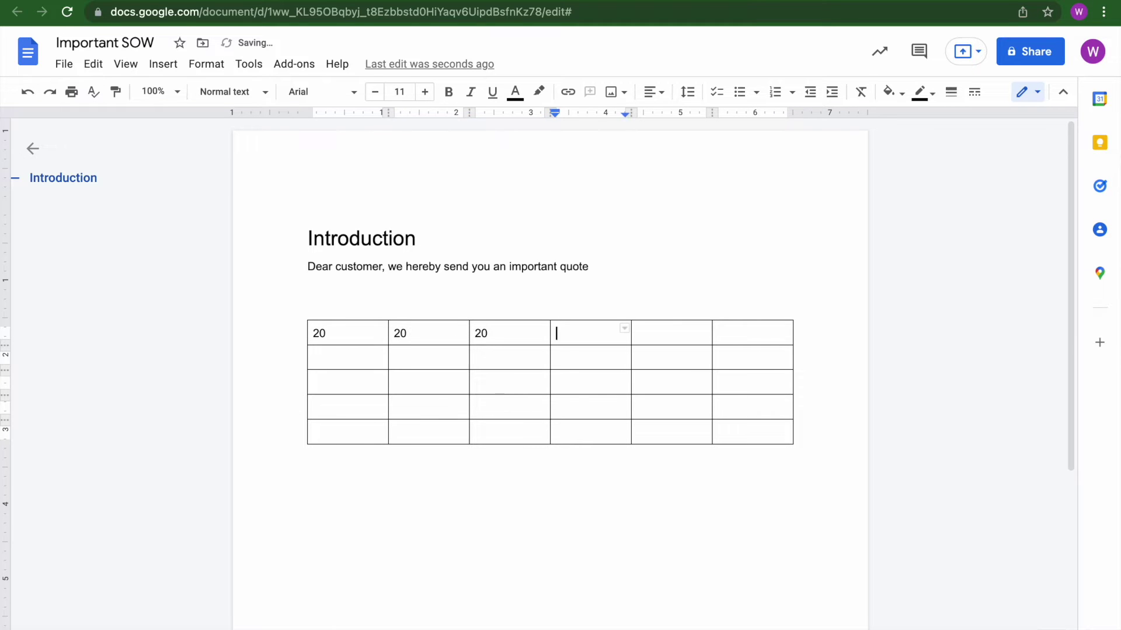
{"action": "type", "text": "20"}
{"action": "key", "text": "Tab"}
{"action": "type", "text": "30"}
{"action": "key", "text": "Tab"}
{"action": "type", "text": "20"}
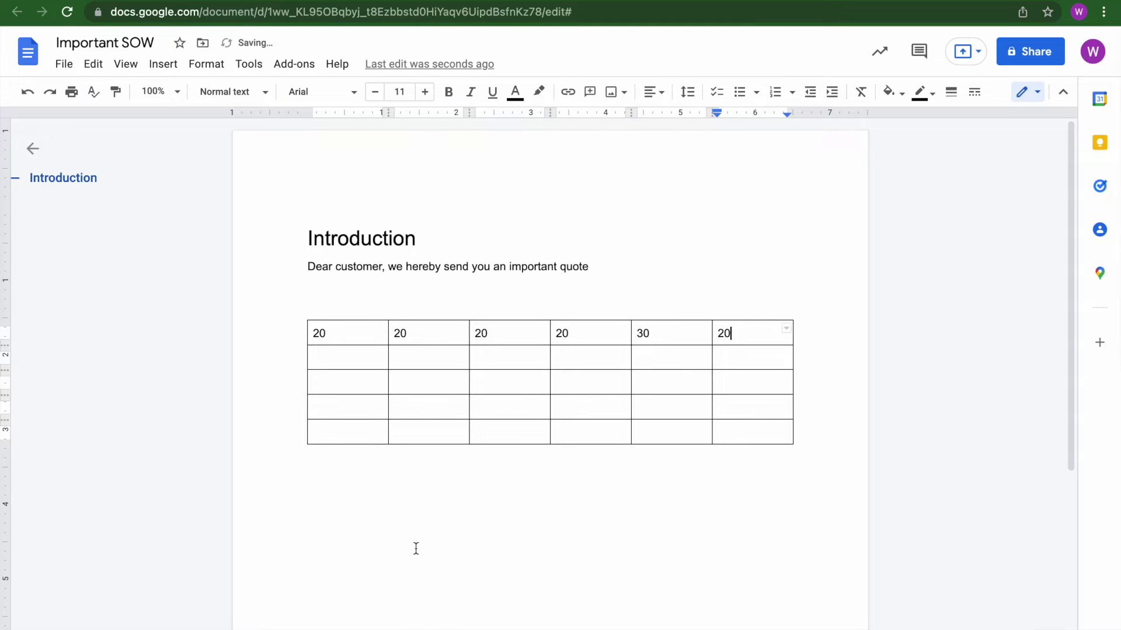
- Add 'Example' below the table and start a new approval request
{"action": "left_click", "coordinate": [416, 548]}
{"action": "type", "text": "example"}
{"action": "key", "text": "Return"}
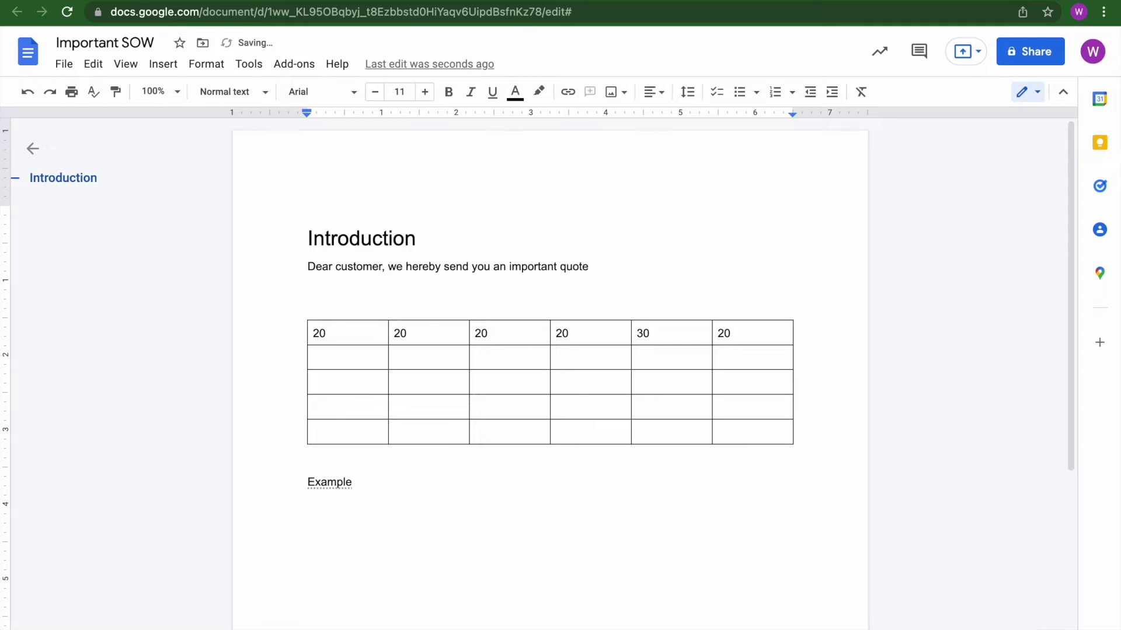
{"action": "left_click", "coordinate": [64, 63]}
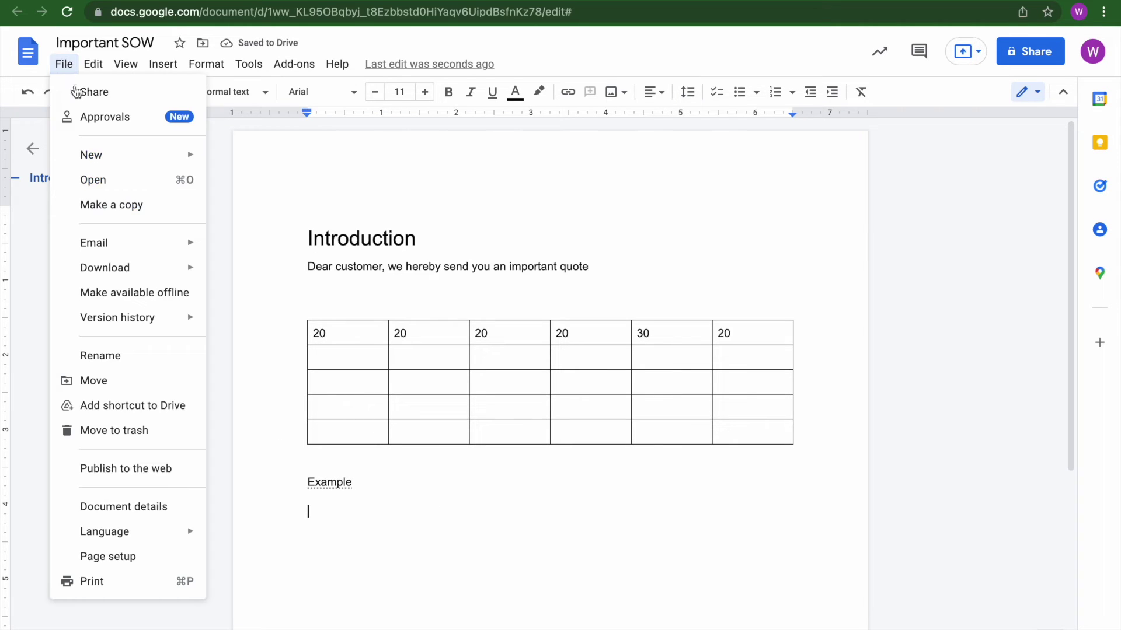
{"action": "left_click", "coordinate": [93, 117]}
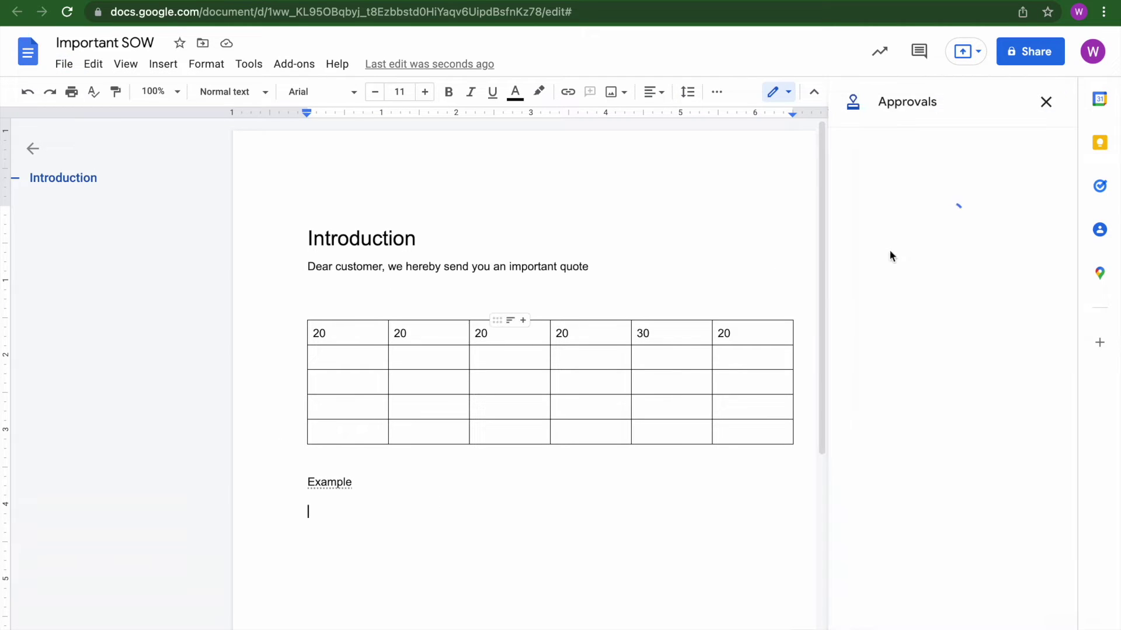
{"action": "left_click", "coordinate": [952, 448]}
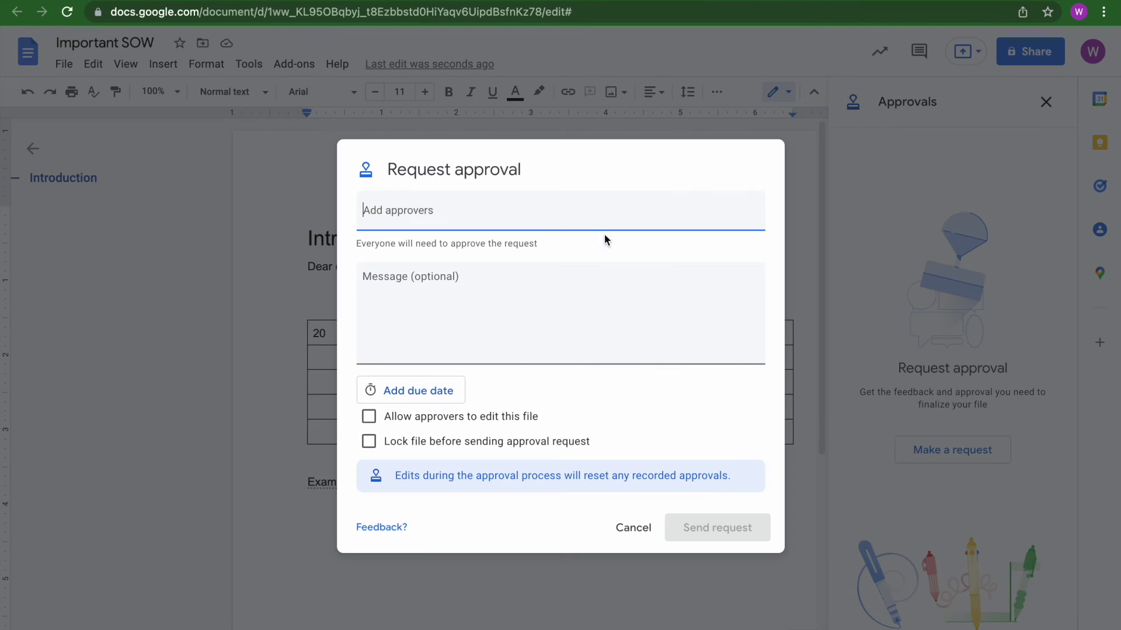
{"action": "type", "text": "hans"}
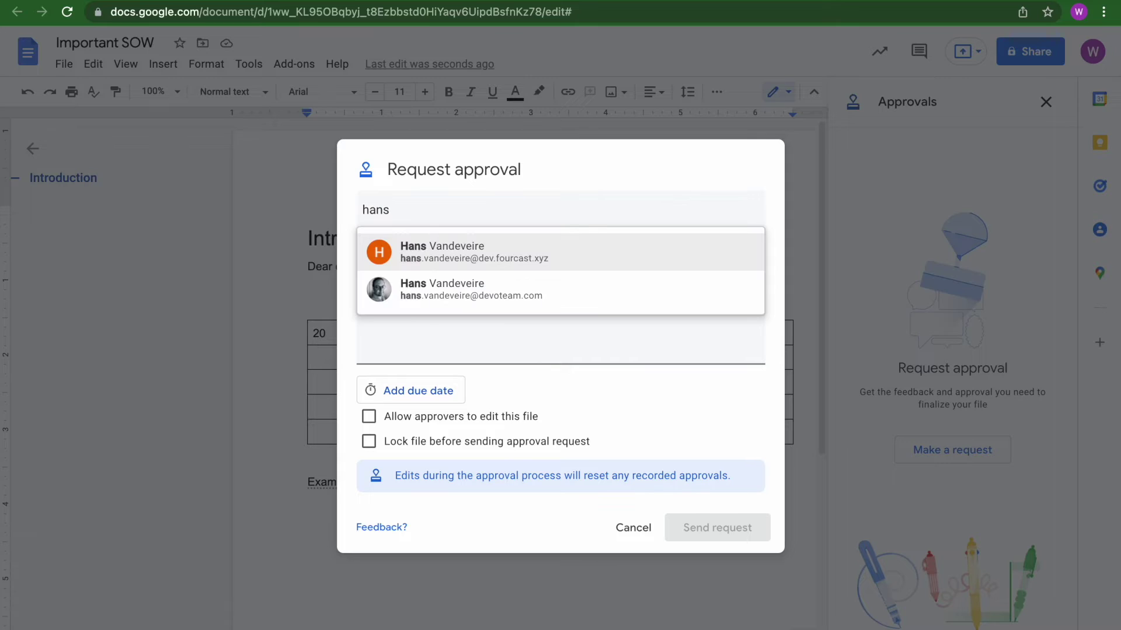
- Add two suggested contacts as approvers and write a message signed off 'Tnx'
{"action": "left_click", "coordinate": [520, 252]}
{"action": "type", "text": "keren"}
{"action": "left_click", "coordinate": [520, 255]}
{"action": "left_click", "coordinate": [485, 290]}
{"action": "type", "text": "Dear "}
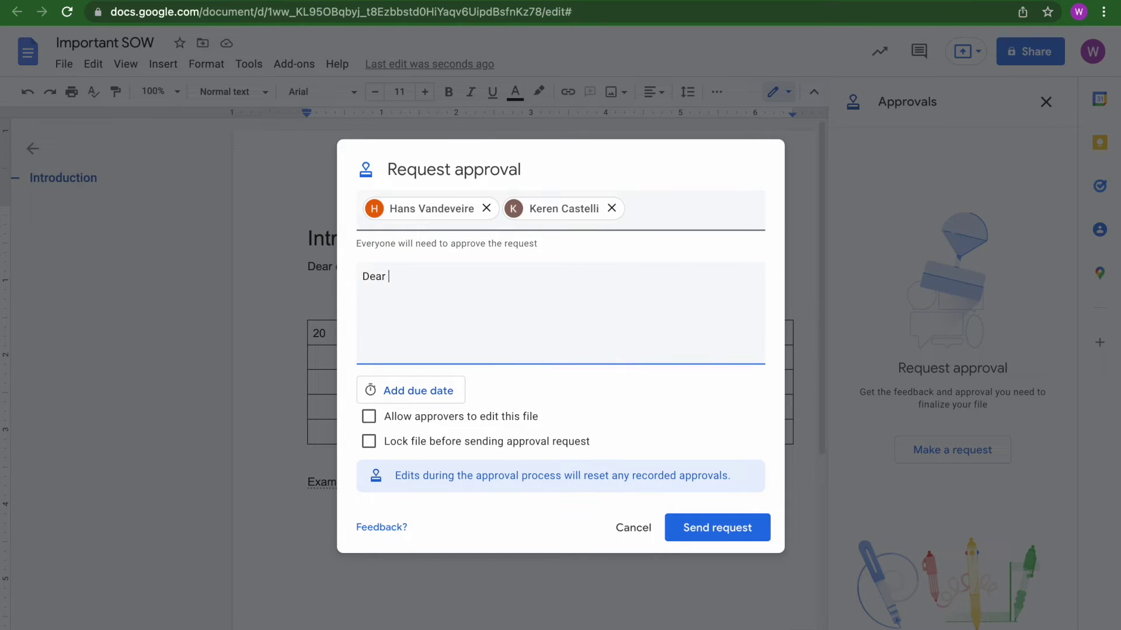
{"action": "type", "text": "colleggue"}
{"action": "key", "text": "Return"}
{"action": "key", "text": "Return"}
{"action": "type", "text": "Plea"}
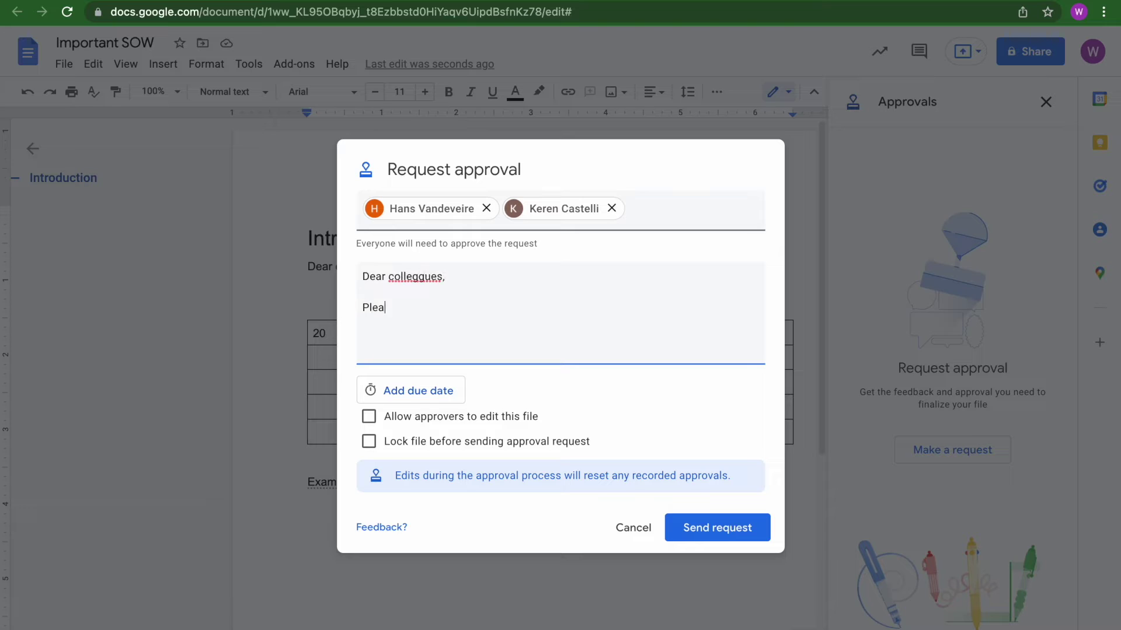
{"action": "type", "text": "se authorize this SOW"}
{"action": "key", "text": "Return"}
{"action": "key", "text": "Return"}
{"action": "type", "text": "Thx"}
{"action": "key", "text": "Return"}
{"action": "type", "text": "Wouter"}
- Set the due date to January 14, allow approvers to edit, lock the file, and send
{"action": "left_click", "coordinate": [452, 401]}
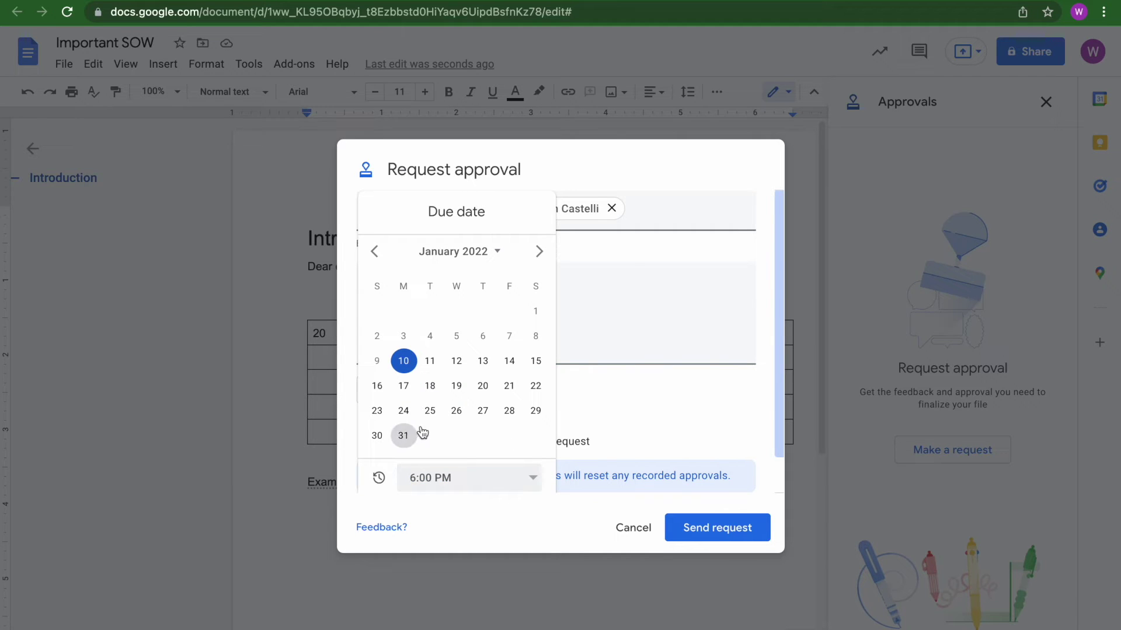
{"action": "left_click", "coordinate": [506, 361]}
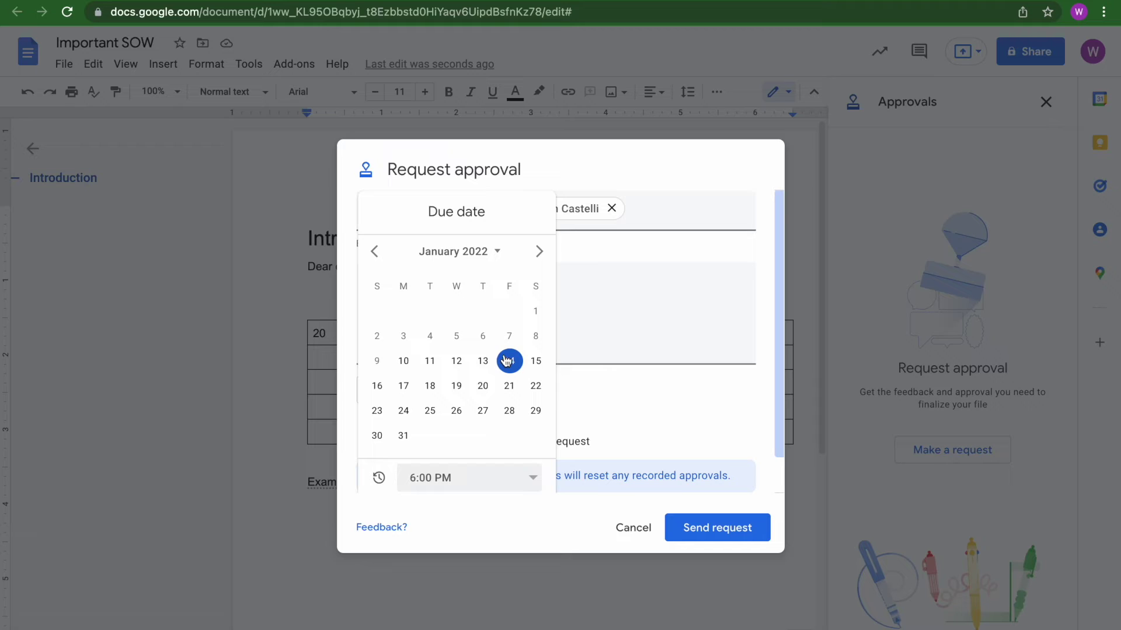
{"action": "scroll", "coordinate": [506, 453], "scroll_direction": "down", "scroll_amount": 2}
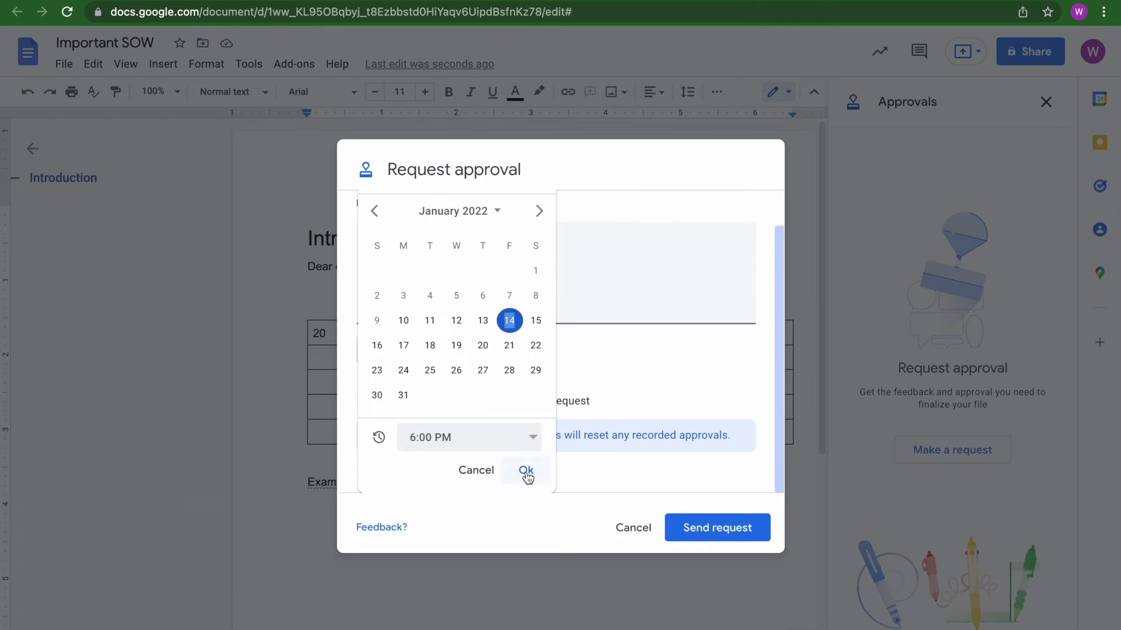
{"action": "left_click", "coordinate": [526, 473]}
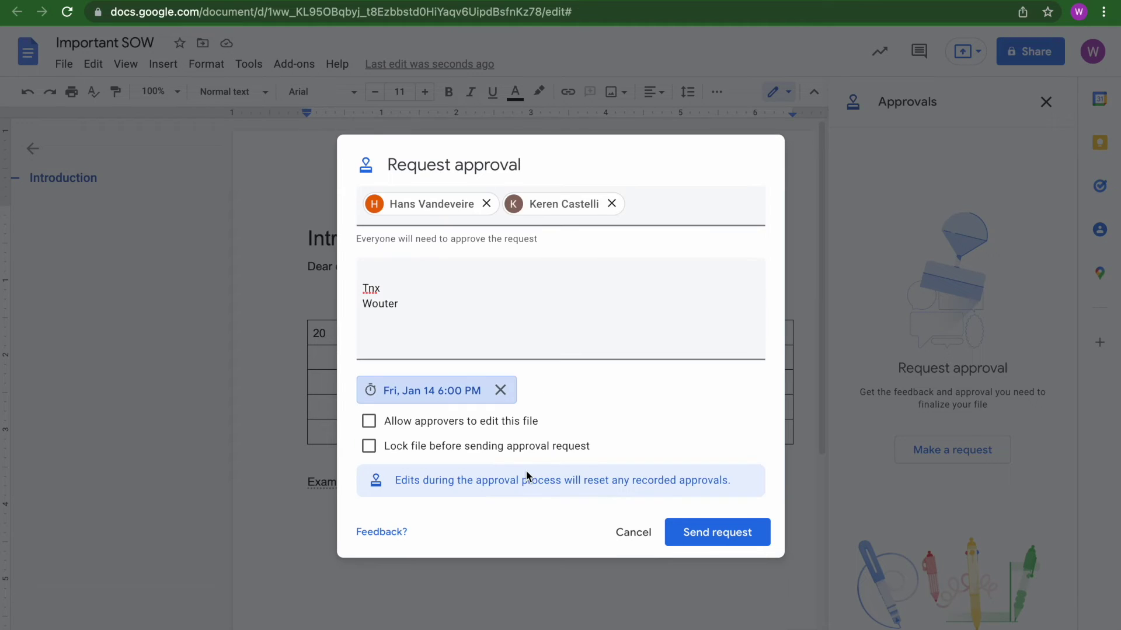
{"action": "left_click", "coordinate": [368, 422]}
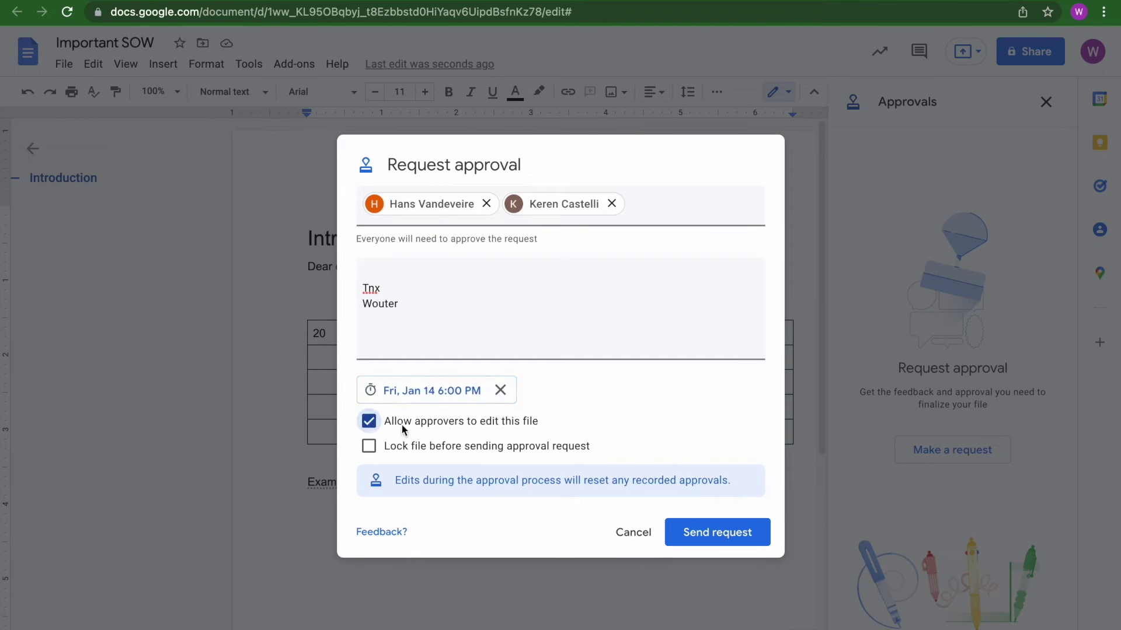
{"action": "left_click", "coordinate": [434, 445]}
{"action": "left_click", "coordinate": [701, 531]}
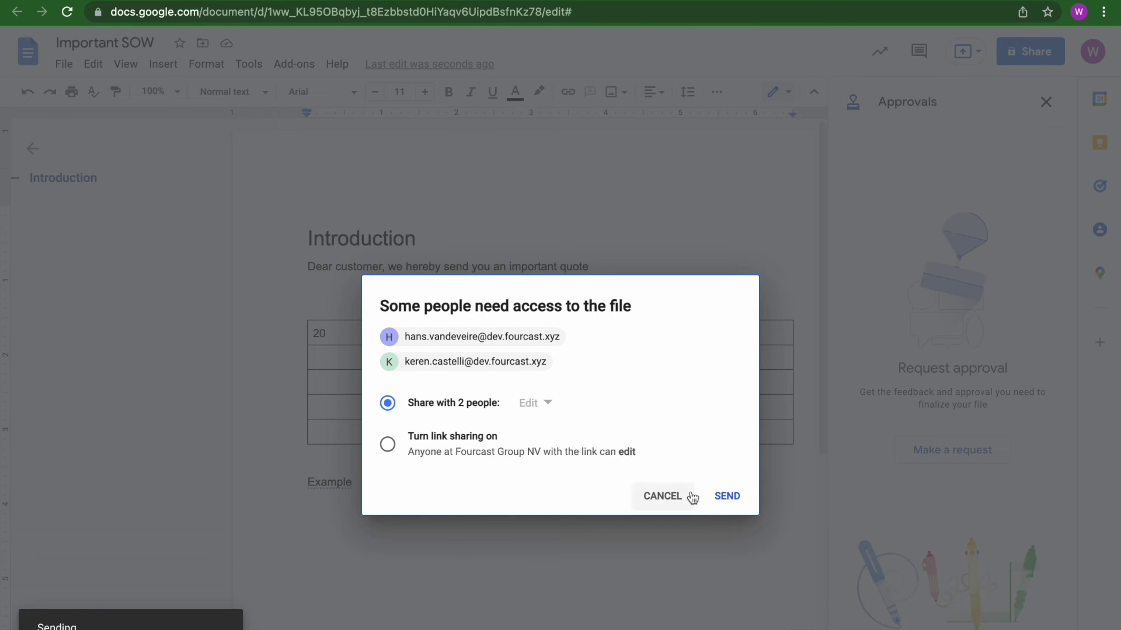
- Share the file with both approvers and send the request
{"action": "left_click", "coordinate": [726, 498]}
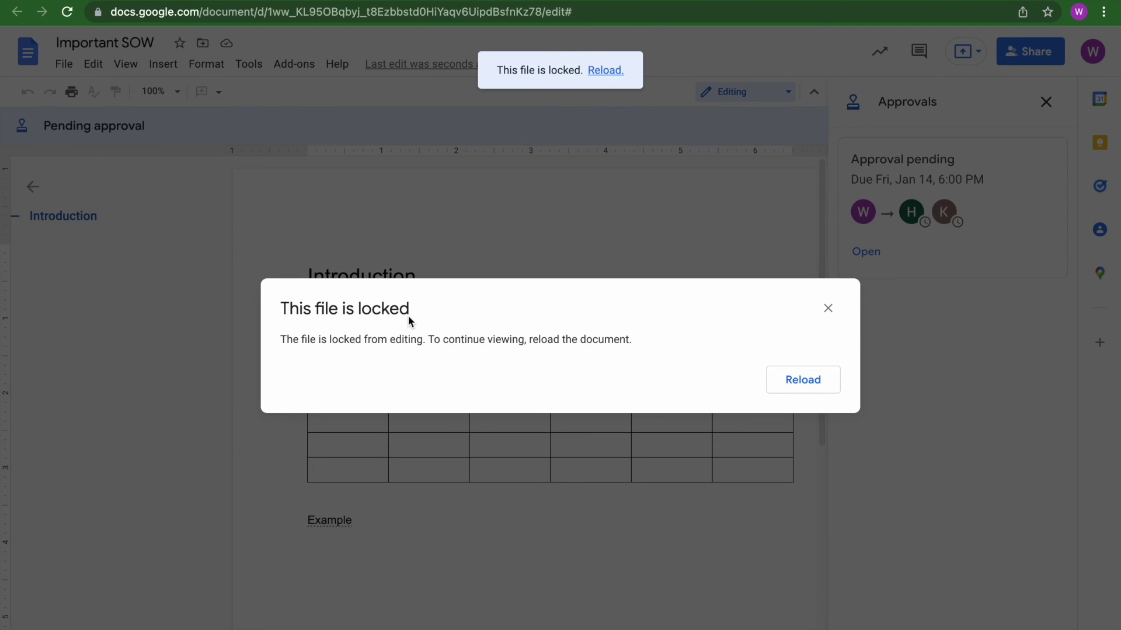
- Close the 'This file is locked' notice
{"action": "left_click", "coordinate": [833, 314]}
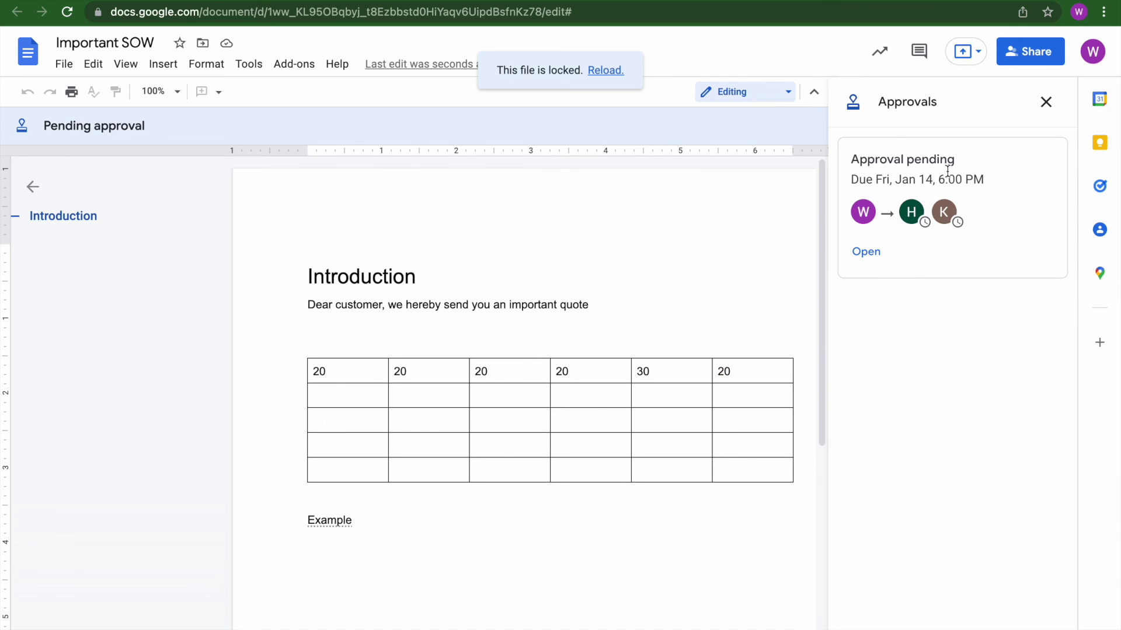